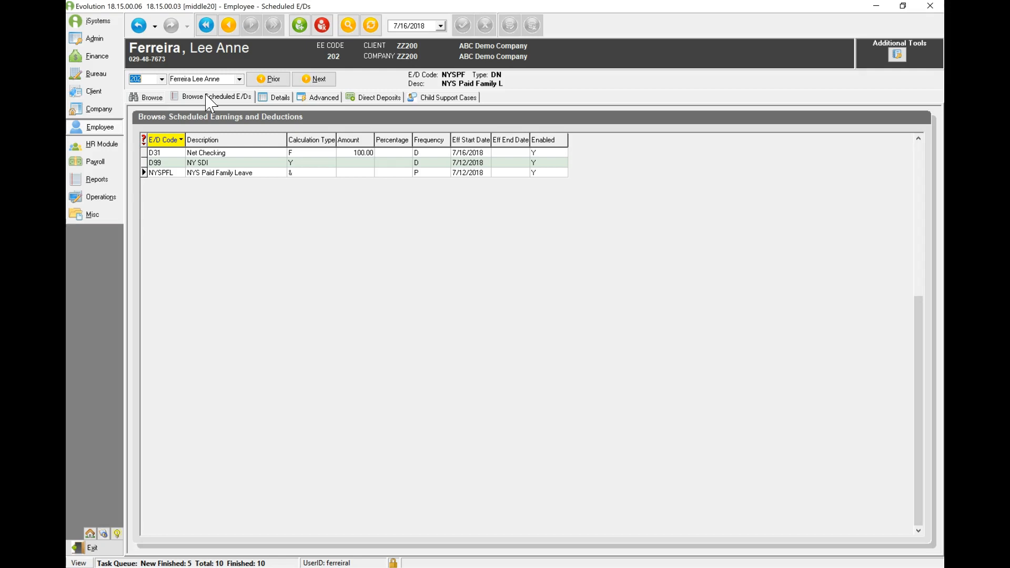
- Add a new scheduled E/D for the employee and set its code to D12 Misc Deduction
left_click(302, 27)
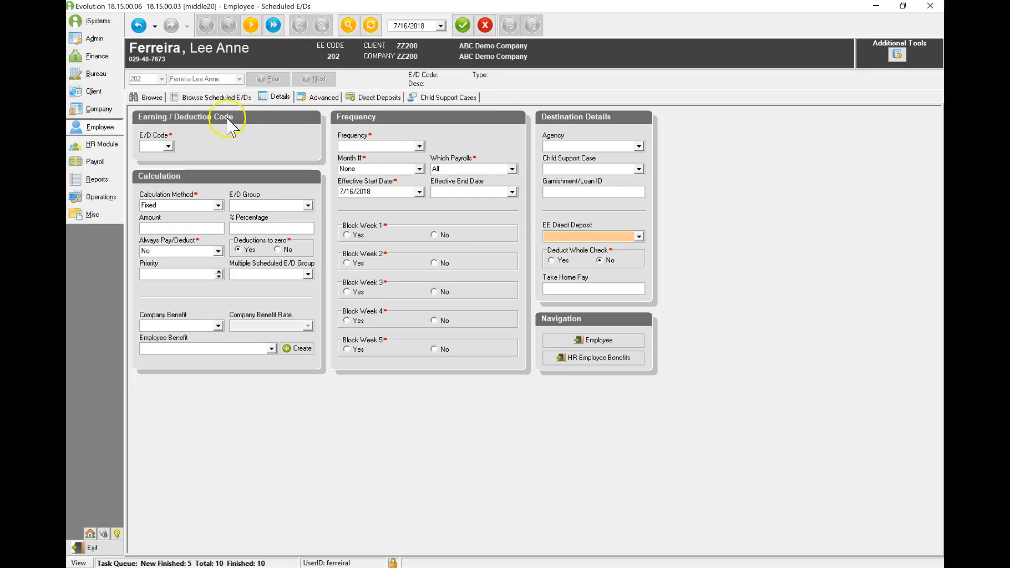
left_click(167, 146)
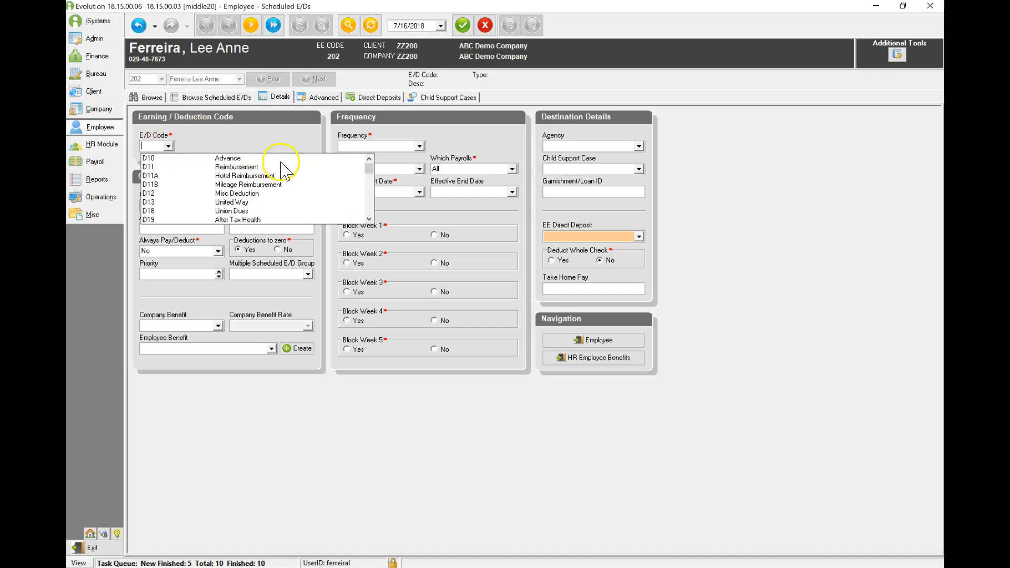
left_click(370, 219)
left_click(369, 218)
left_click(369, 219)
left_click(369, 219)
left_click(369, 219)
left_click(369, 219)
left_click(369, 218)
left_click(369, 218)
left_click(369, 219)
left_click(369, 219)
left_click(369, 218)
left_click(369, 219)
left_click(369, 219)
left_click(369, 219)
left_click(369, 219)
left_click(369, 219)
left_click(369, 219)
left_click(369, 218)
left_click(369, 219)
left_click(369, 219)
left_click(369, 219)
left_click(369, 220)
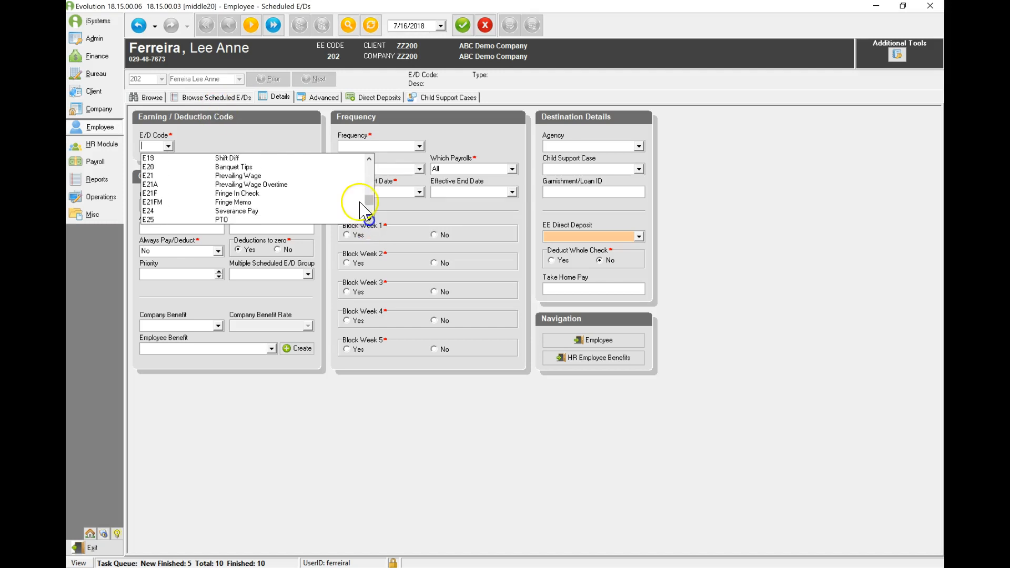
left_click_drag(368, 208, 374, 163)
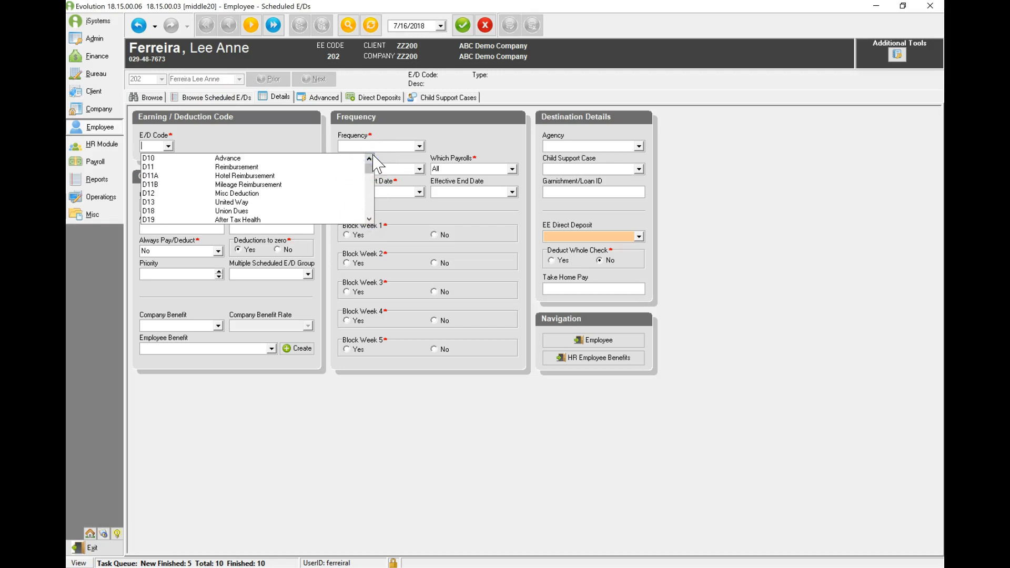
left_click(269, 160)
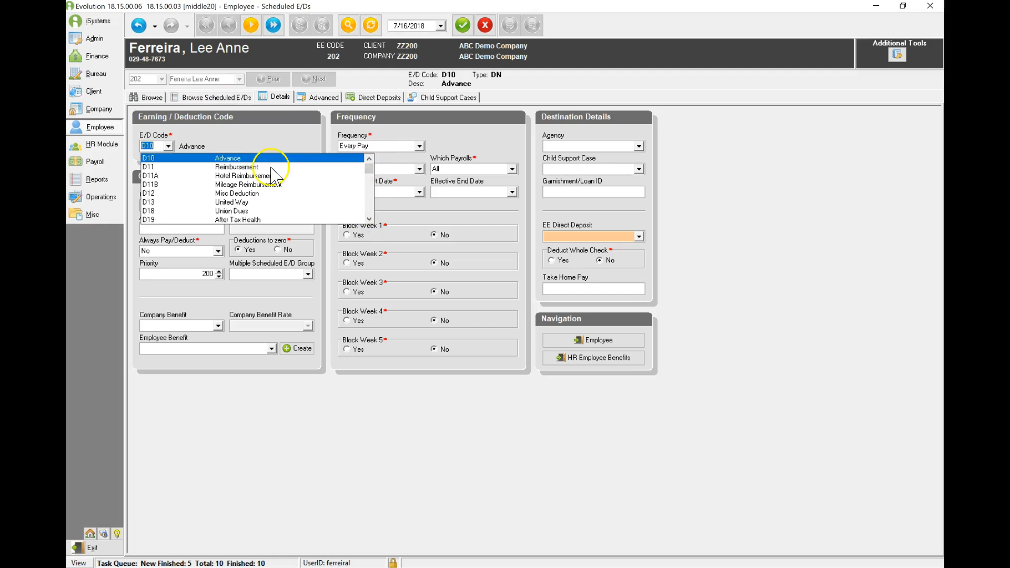
left_click(235, 194)
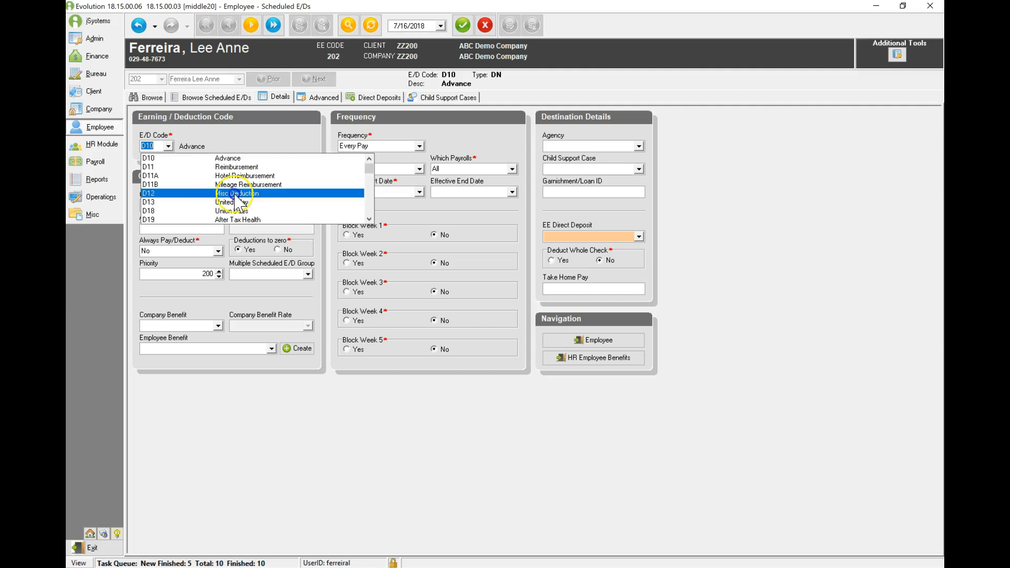
left_click(235, 194)
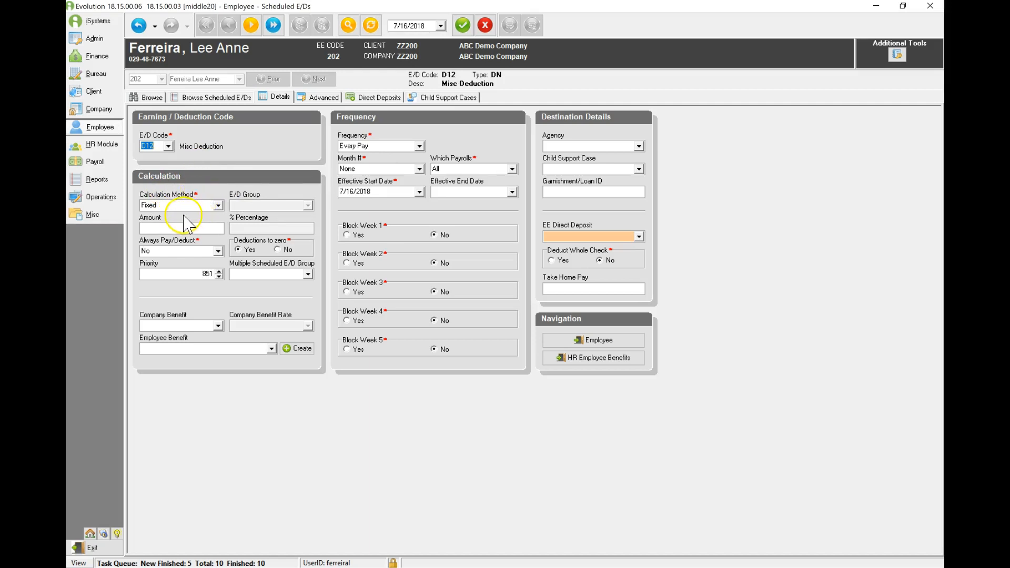
- Enter an amount of 10 for the fixed Misc Deduction
left_click(157, 229)
type("10")
key("Tab")
left_click(191, 254)
- Set the calculation method to % of E/D Group Amt with True Gross as the E/D group
left_click(218, 205)
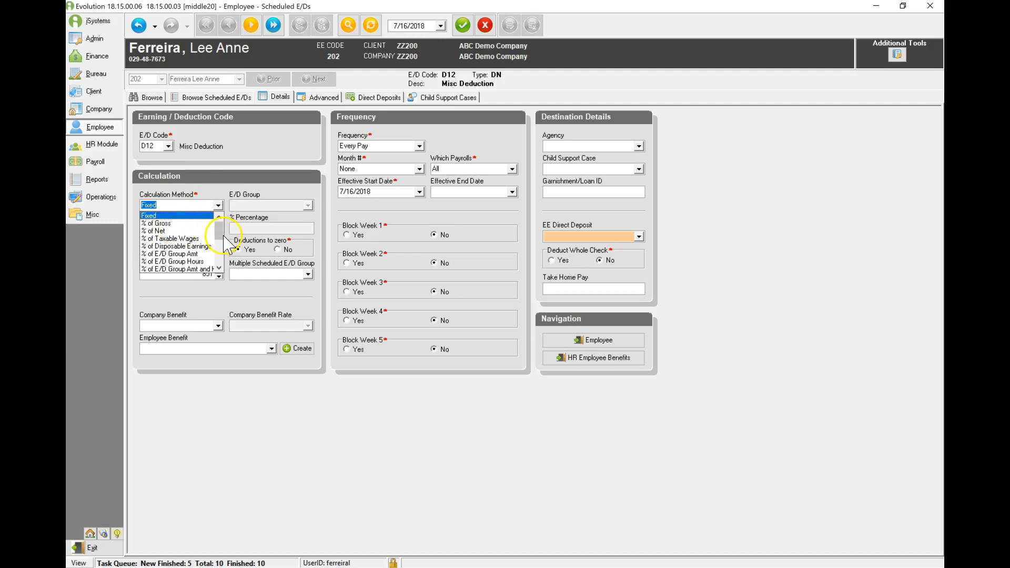
mouse_move(217, 227)
left_mouse_down()
mouse_move(216, 259)
mouse_move(218, 243)
left_mouse_up()
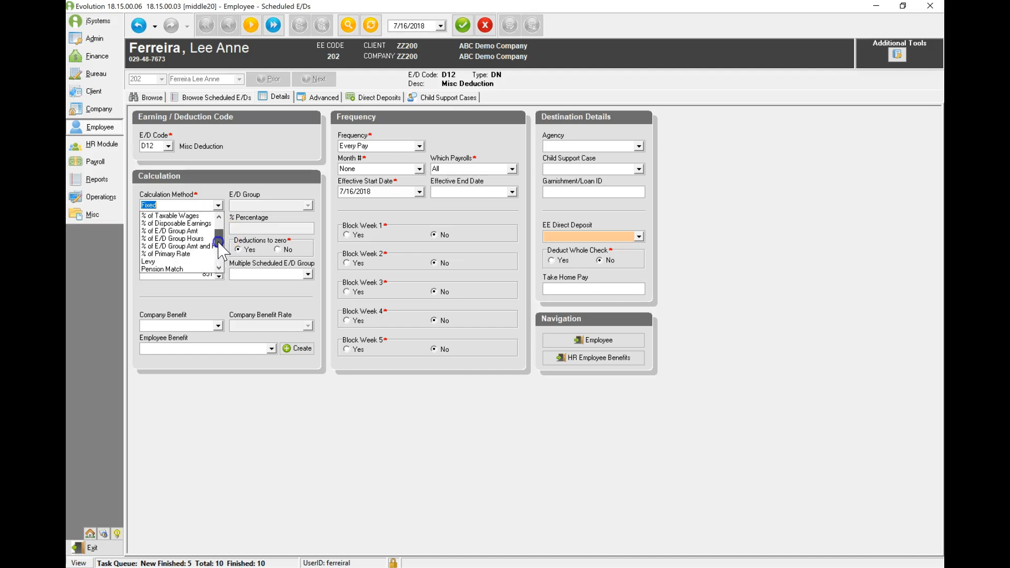
left_click(188, 232)
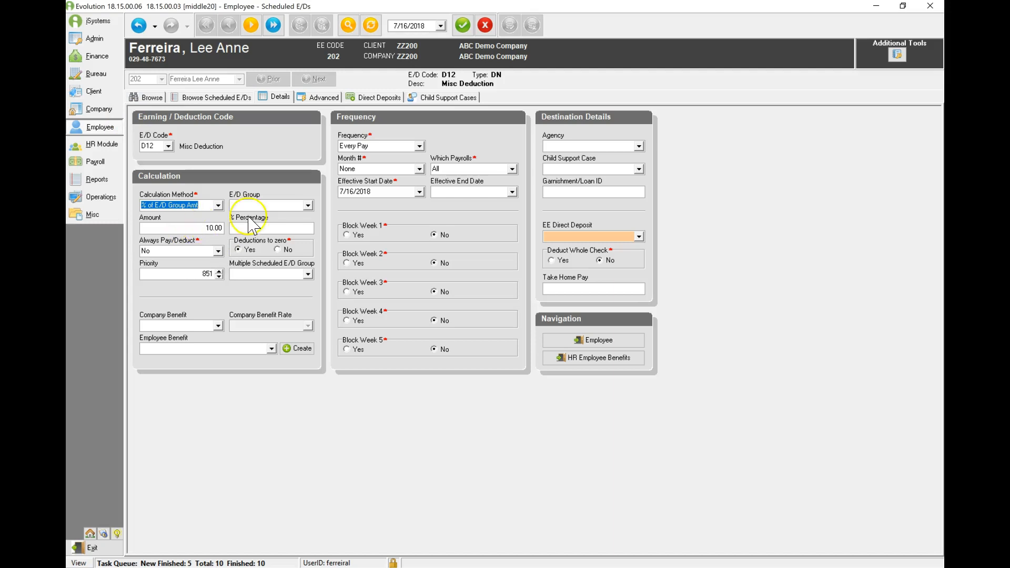
left_click(281, 205)
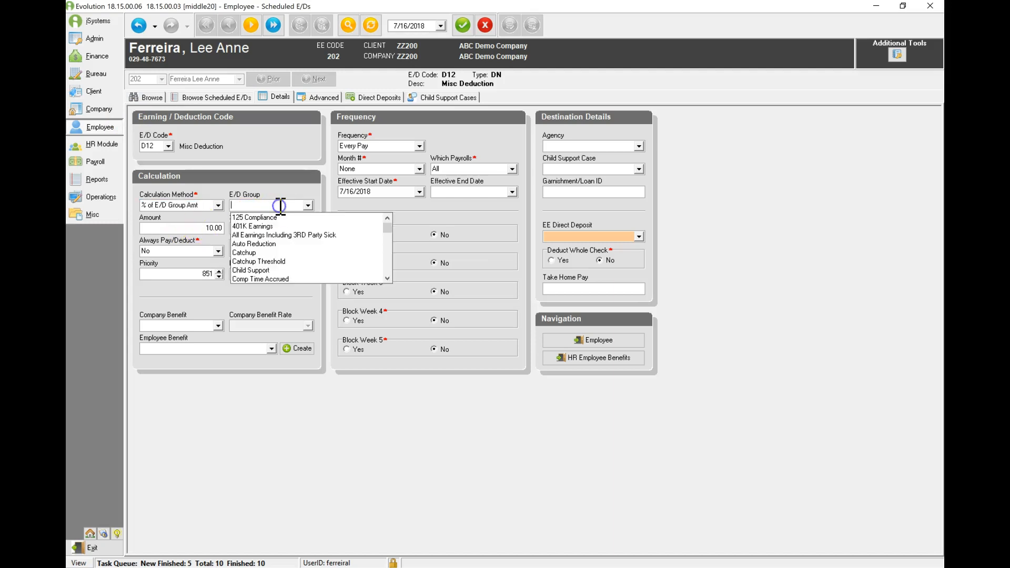
type("tru")
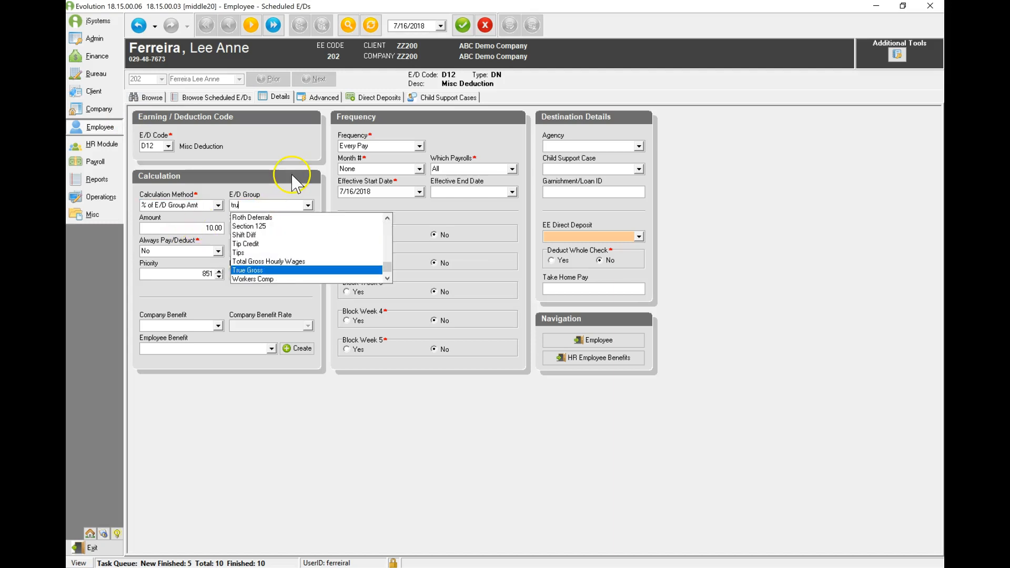
left_click(261, 271)
- Clear the deduction's amount and set its percentage to 10
double_click(189, 229)
key("Delete")
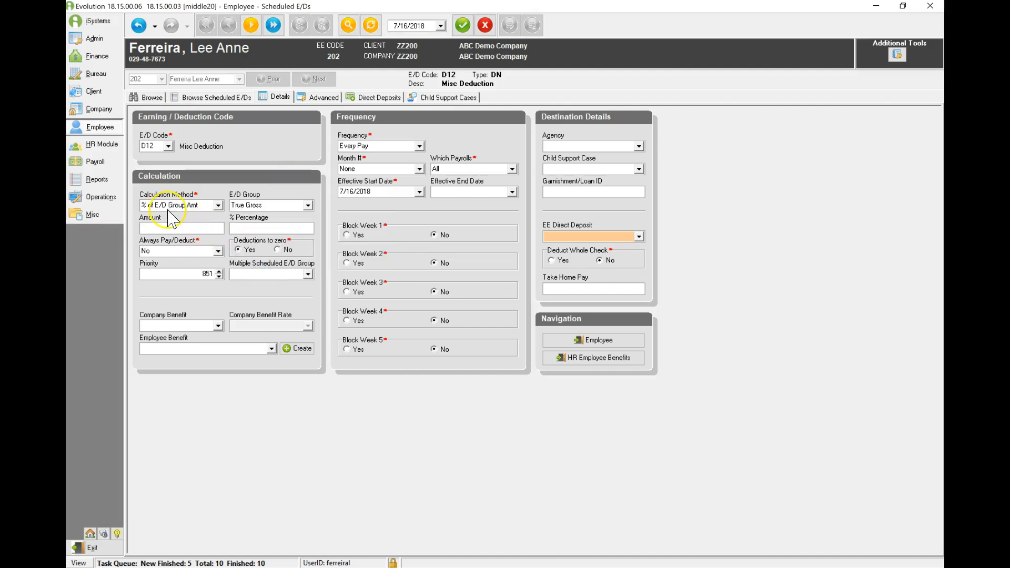
left_click(251, 227)
type("10")
key("Tab")
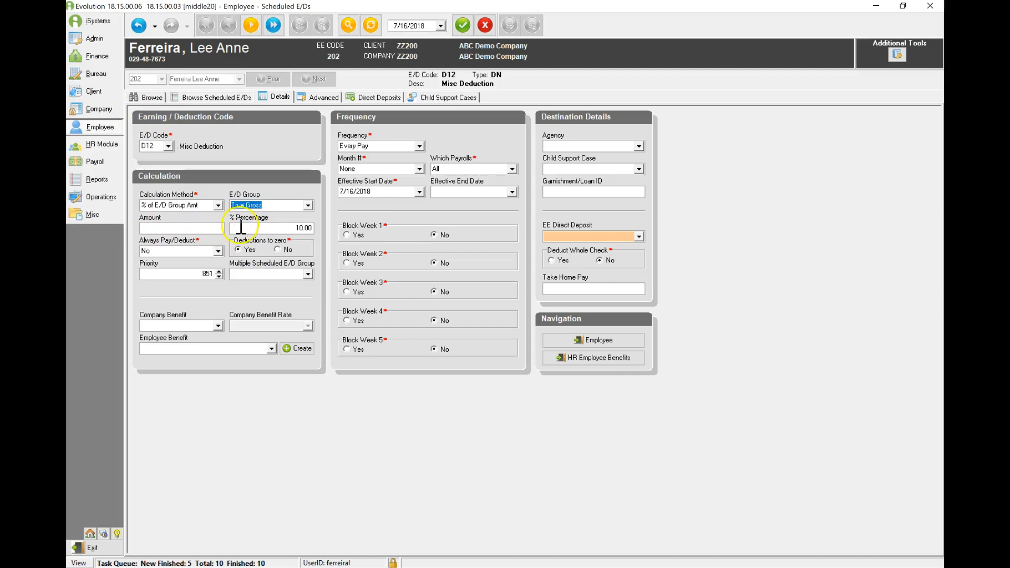
- Set the calculation method to Fixed with an amount of 10
left_click(218, 205)
left_click(163, 218)
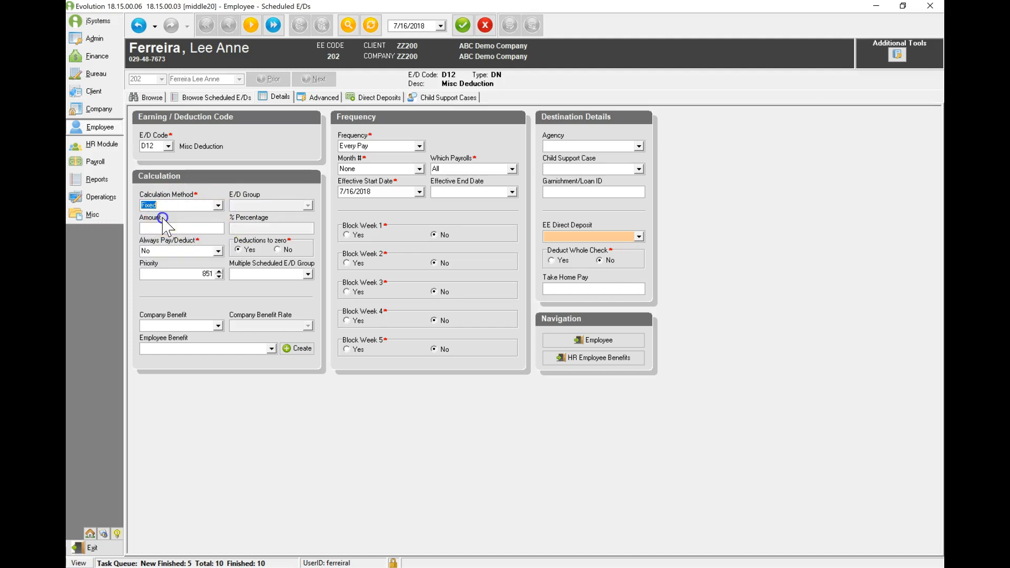
left_click(162, 226)
type("10")
key("Tab")
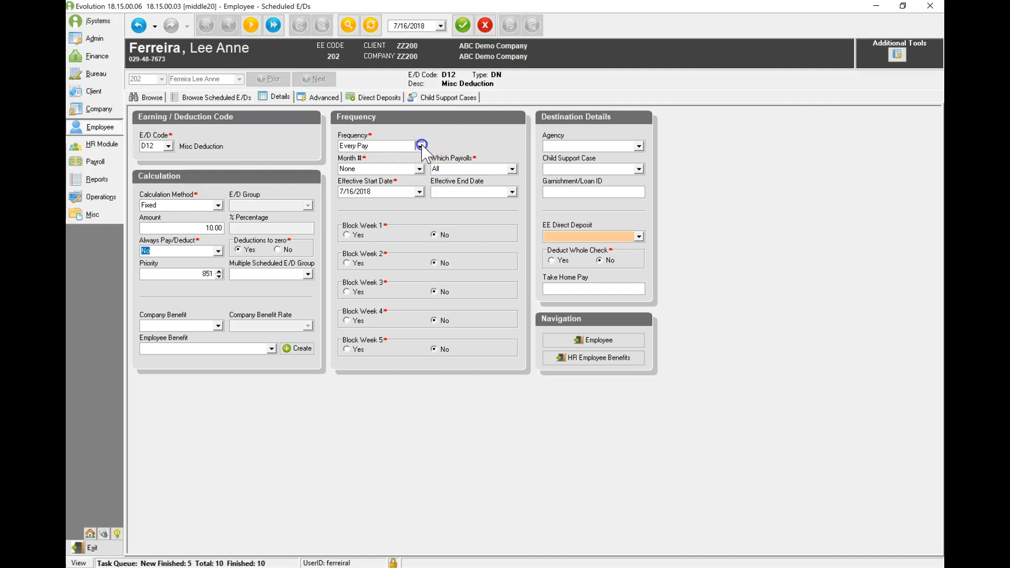
- Look through the frequency options, keeping Every Pay, and try Block Week 5 as Yes before setting it back to No
left_click(420, 147)
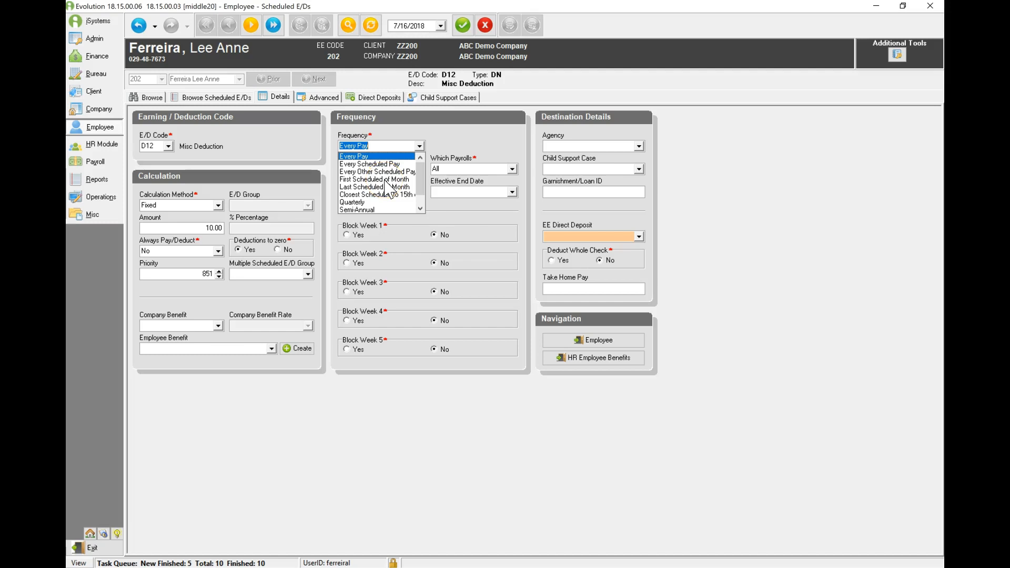
left_click(366, 202)
left_click(420, 197)
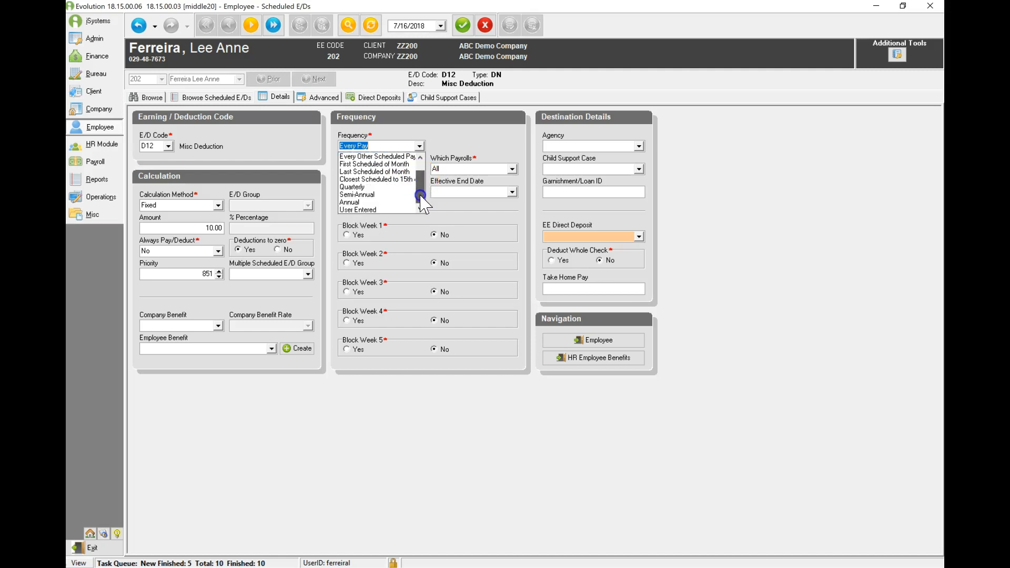
left_click_drag(420, 200, 383, 158)
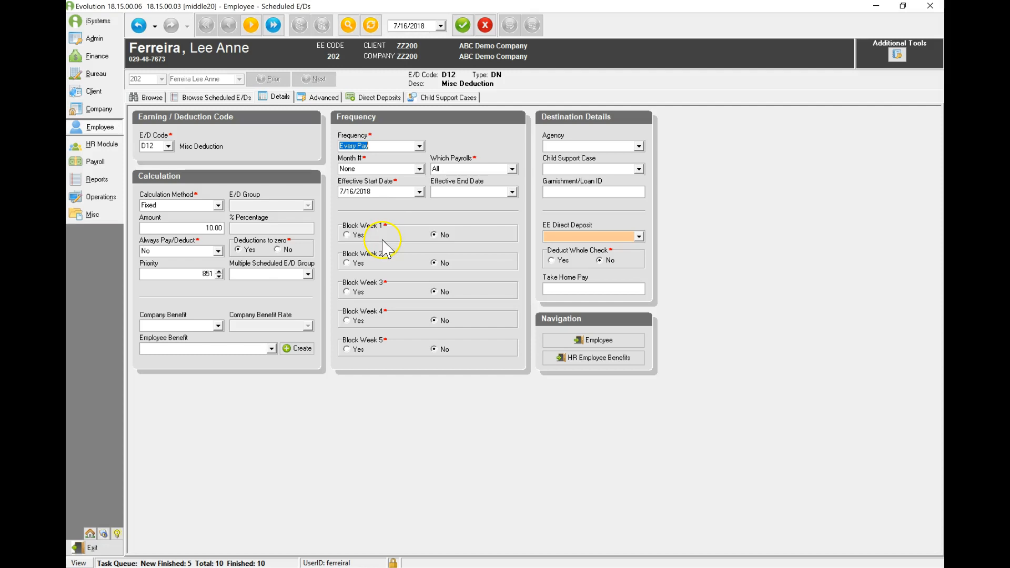
left_click(346, 350)
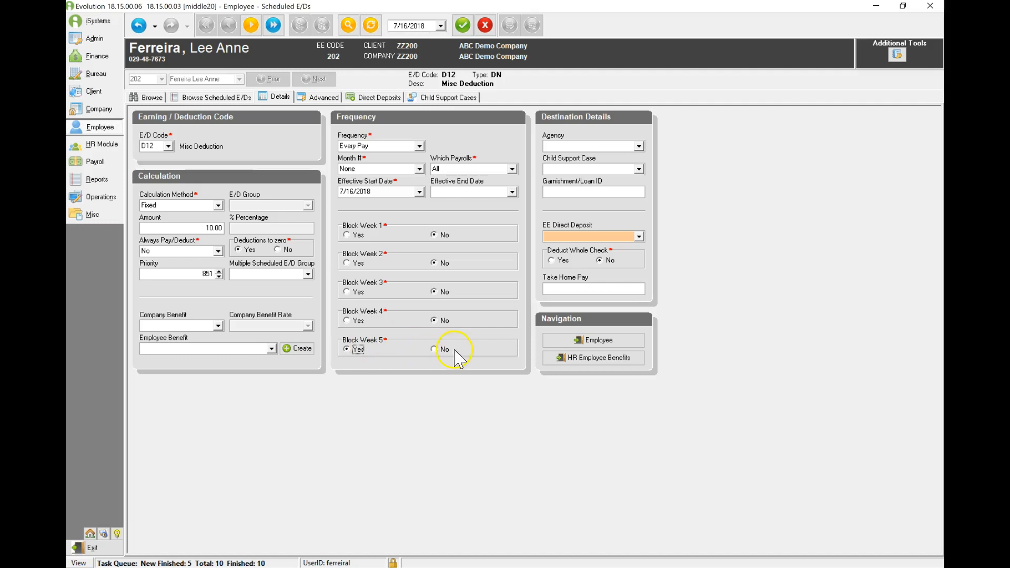
left_click(434, 348)
- Assign United Way as the deduction's agency and save the new scheduled E/D
left_click(639, 146)
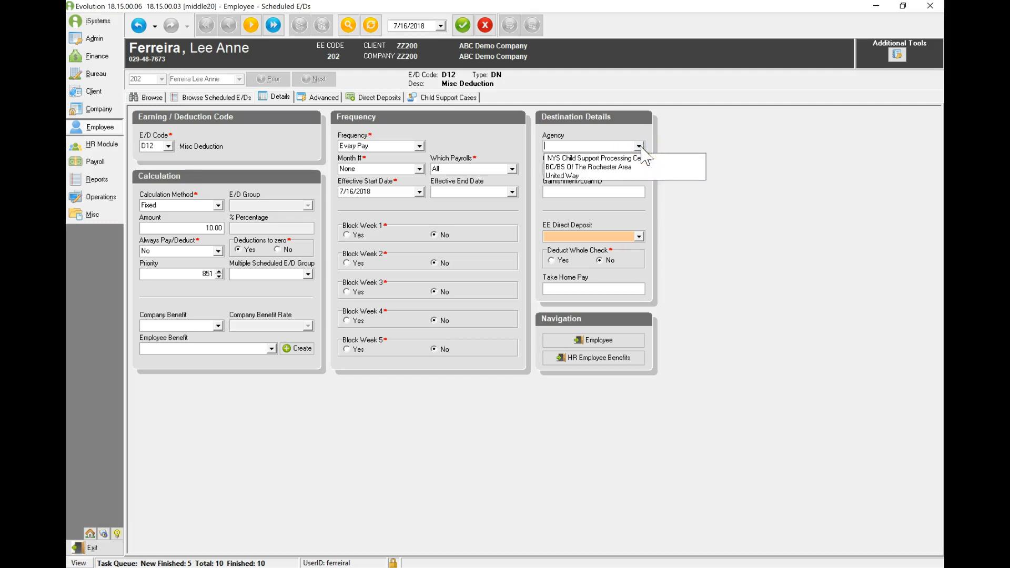
left_click(565, 176)
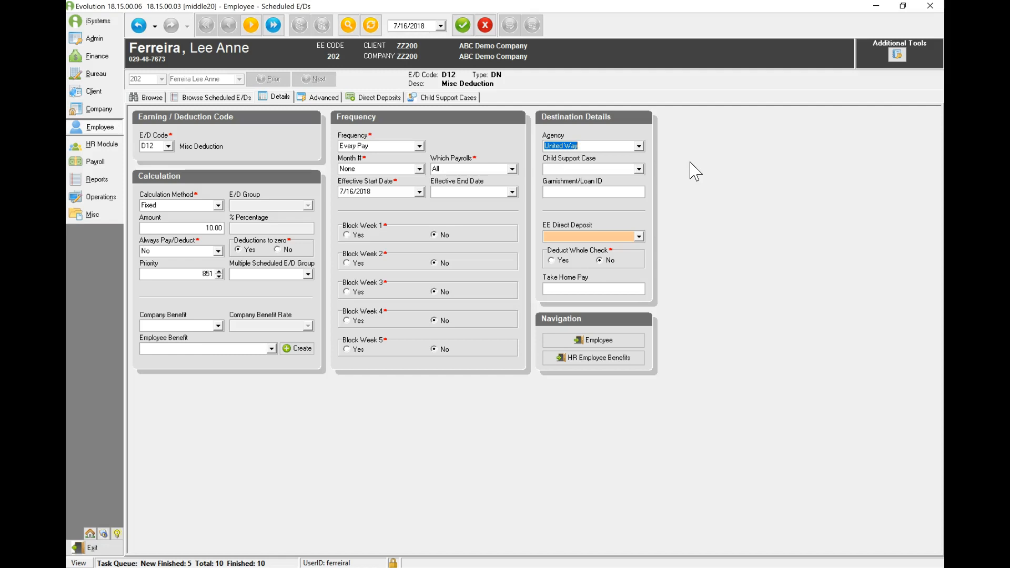
left_click(462, 26)
left_click(510, 25)
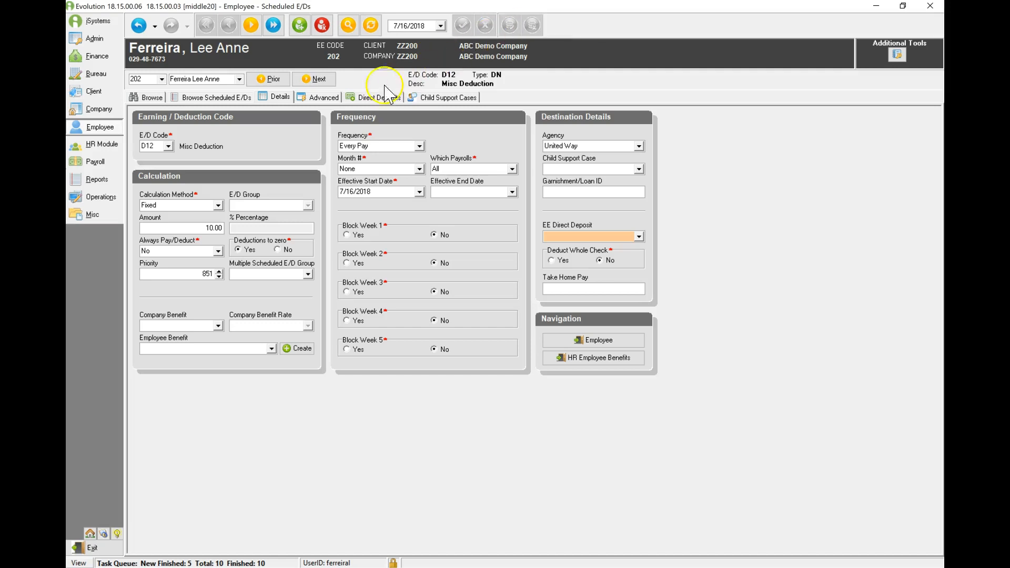
- Set the target action to Do Not Reset Balance and Remove Line with a target amount of 200, and post the change
left_click(315, 101)
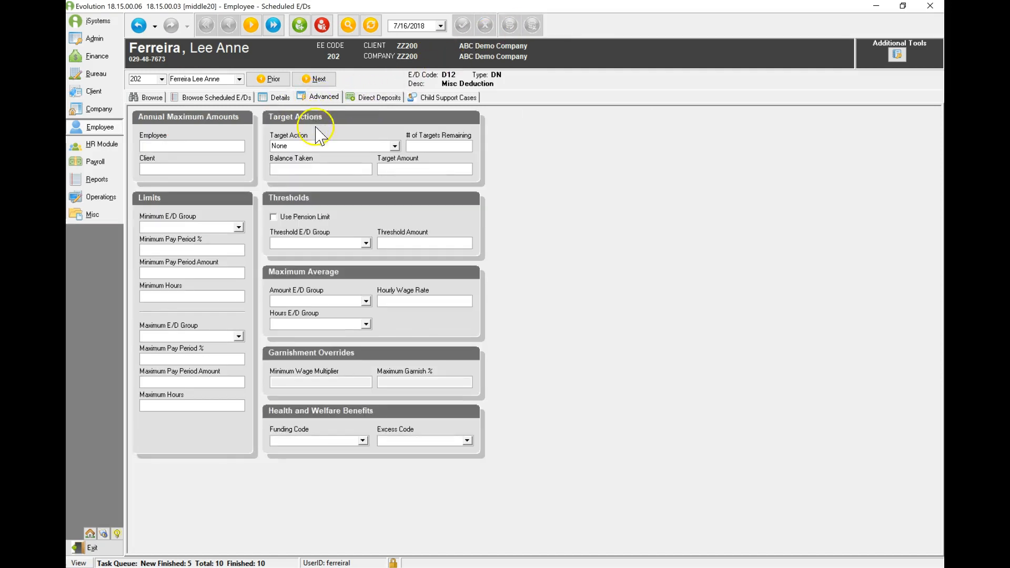
left_click(311, 146)
left_click(326, 149)
left_click(326, 147)
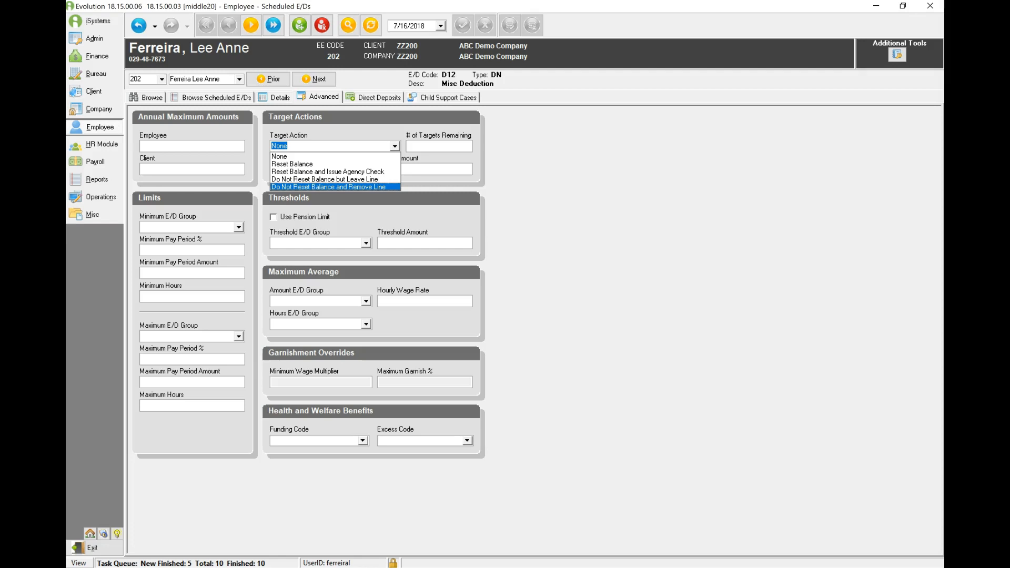
left_click(394, 170)
type("200")
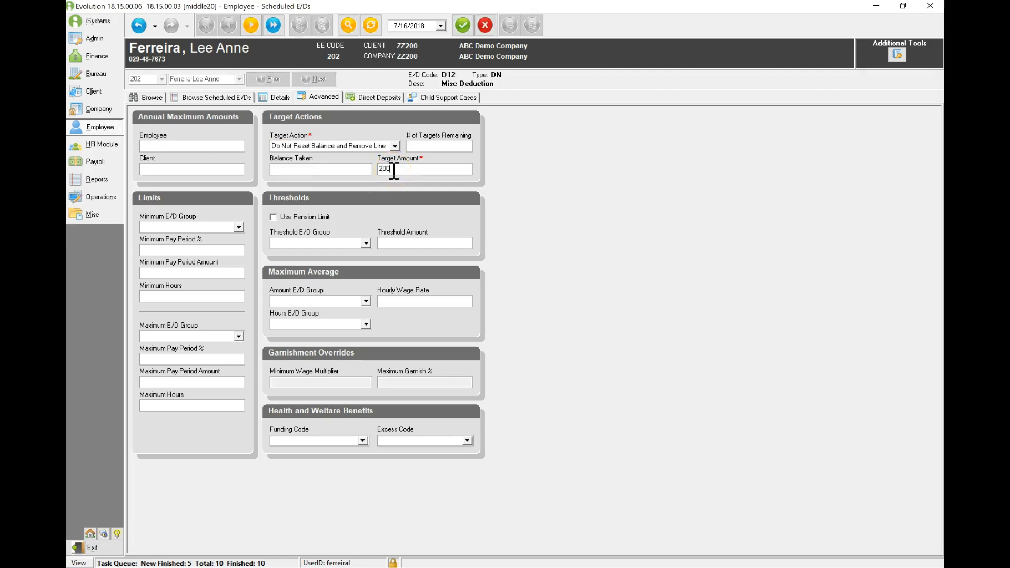
left_click(465, 22)
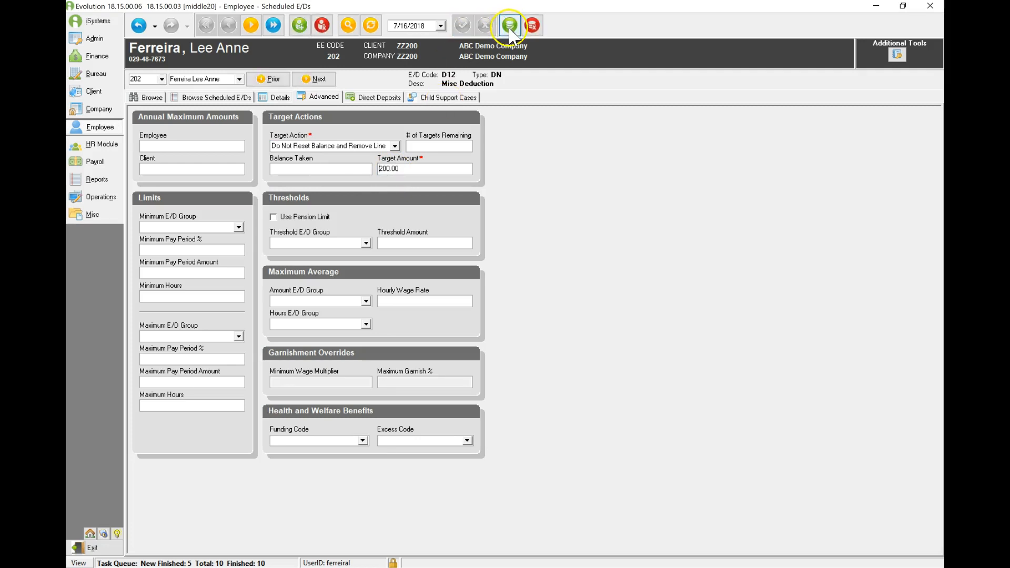
- Set the deduction's effective end date to 7/16/2018 and save the change
left_click(270, 97)
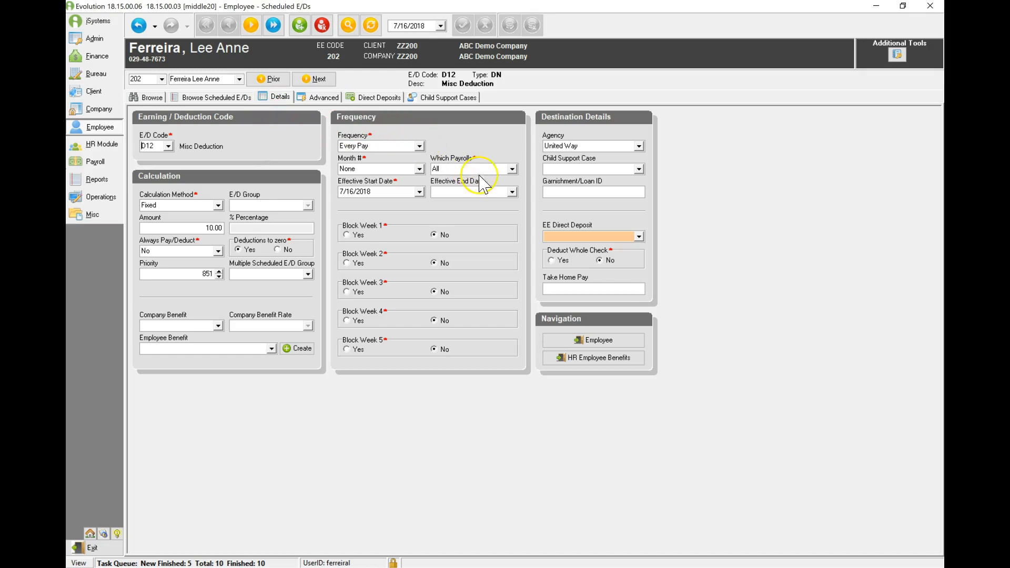
left_click(511, 192)
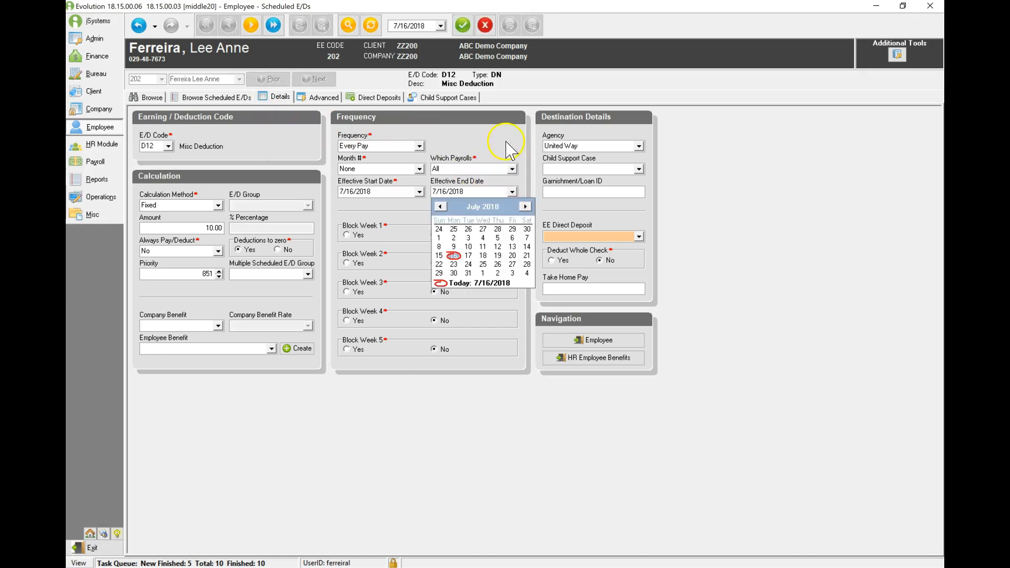
left_click(462, 27)
left_click(510, 26)
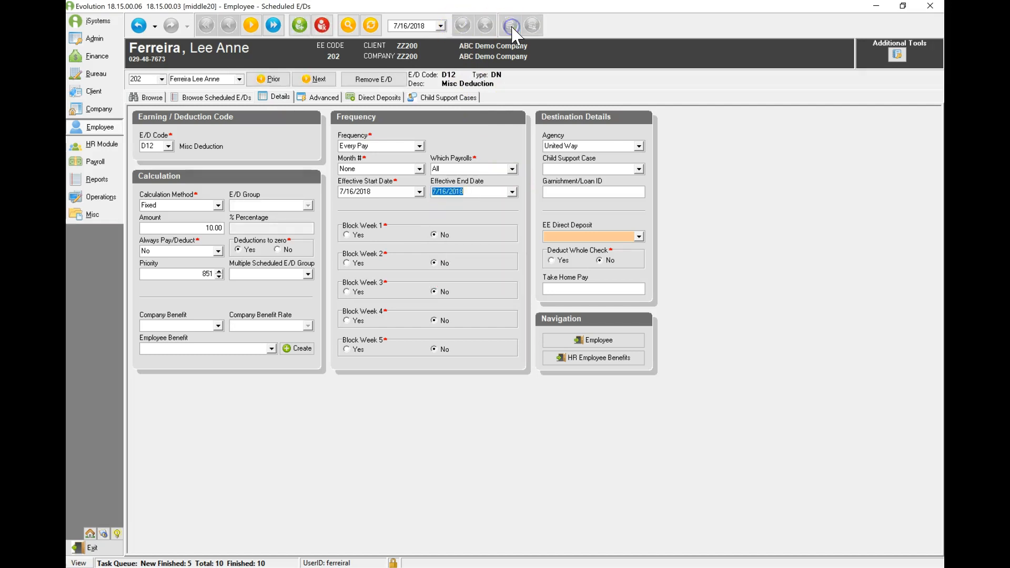